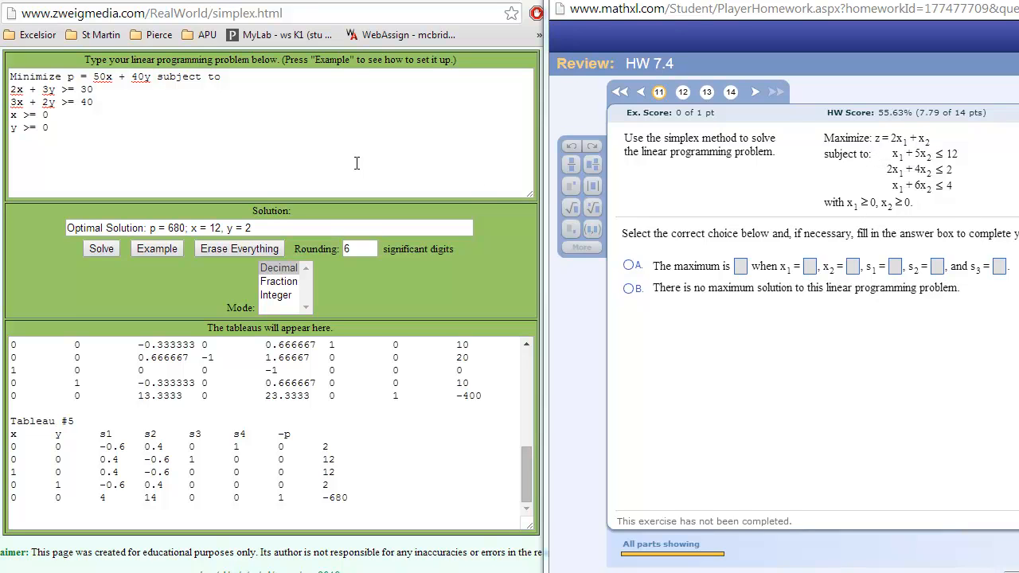
# Step: Load the built-in example linear programming problem into the simplex solver
pyautogui.moveTo(290, 14); pyautogui.dragTo(11, 13)
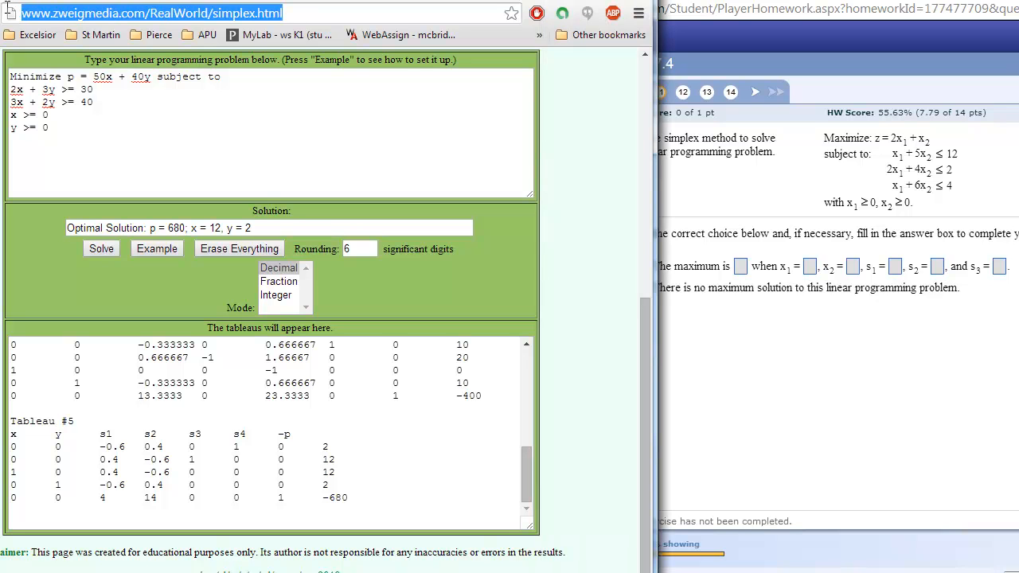
pyautogui.click(275, 101)
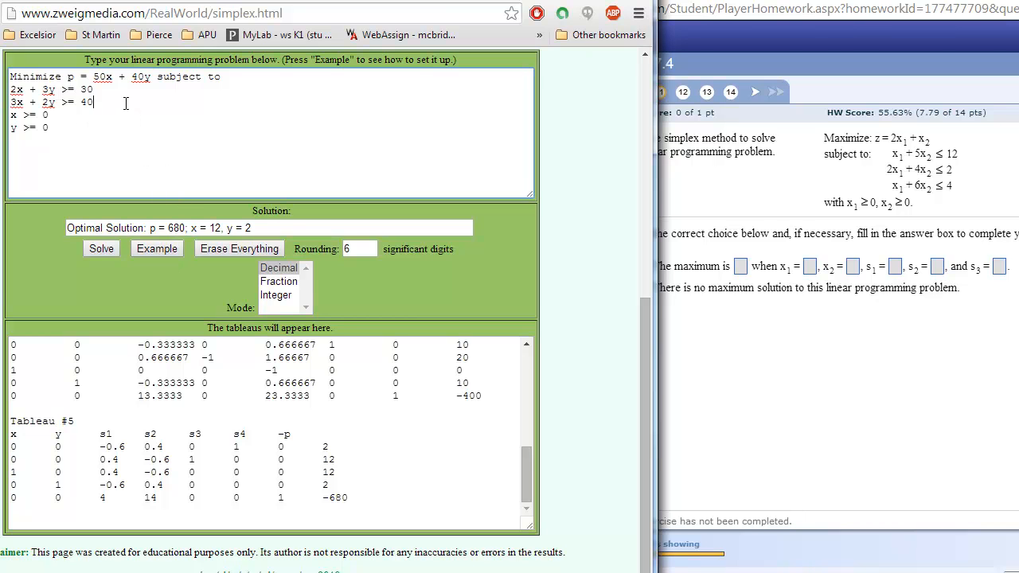
pyautogui.click(160, 249)
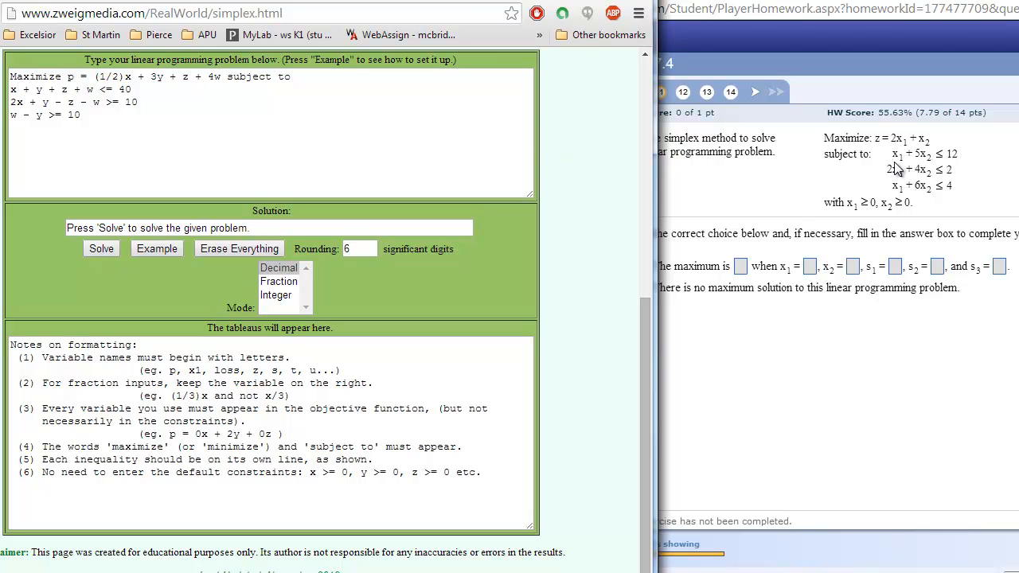
# Step: Replace the example's objective function with the homework's, so the line reads "Maximize p = 2x + y subject to"
pyautogui.click(904, 46)
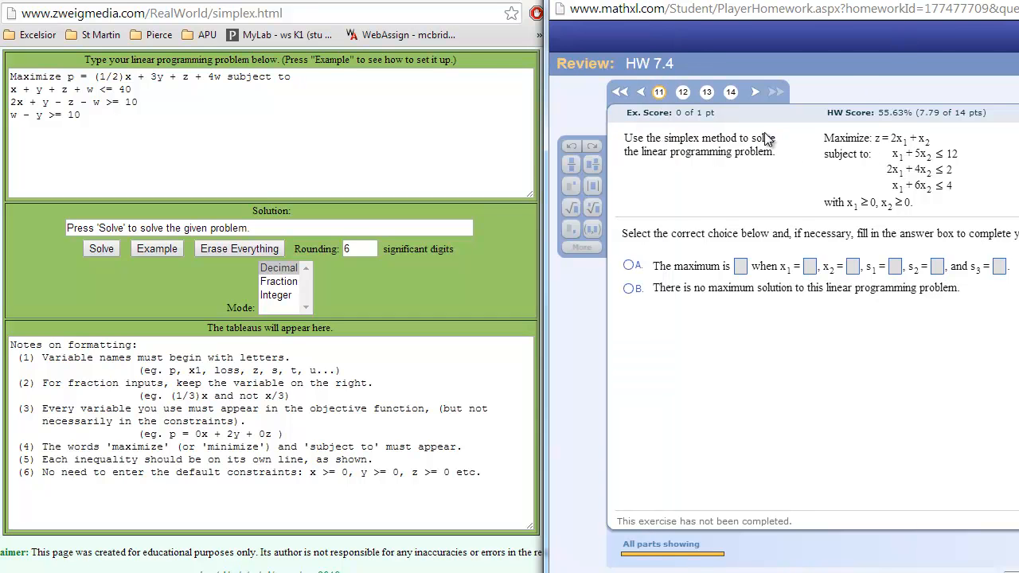
pyautogui.click(307, 102)
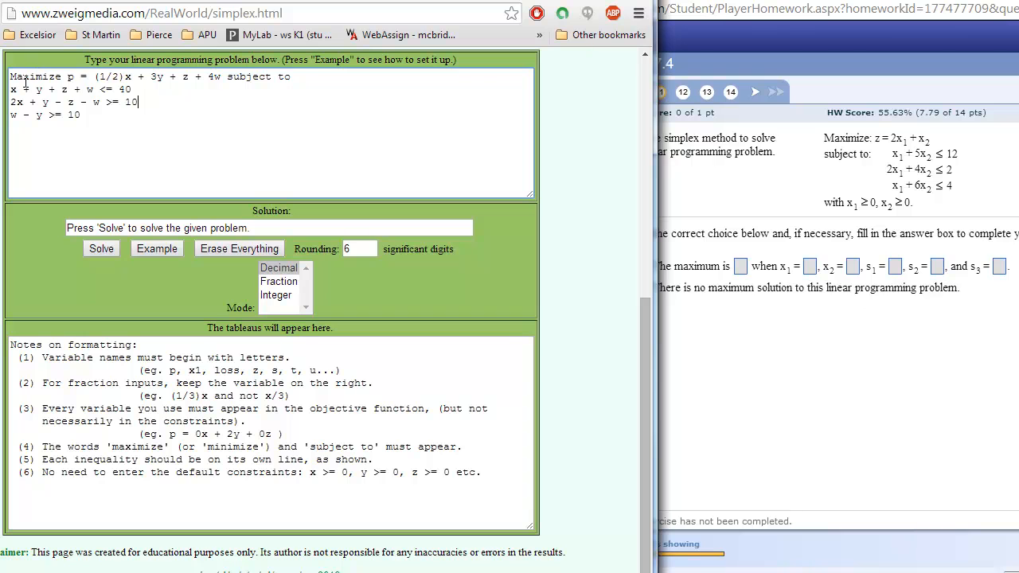
pyautogui.click(220, 79)
pyautogui.press('BackSpace')
pyautogui.press('BackSpace')
pyautogui.press('BackSpace')
pyautogui.press('BackSpace')
pyautogui.press('BackSpace')
pyautogui.press('BackSpace')
pyautogui.press('BackSpace')
pyautogui.press('BackSpace')
pyautogui.press('BackSpace')
pyautogui.press('BackSpace')
pyautogui.press('BackSpace')
pyautogui.press('BackSpace')
pyautogui.press('BackSpace')
pyautogui.press('BackSpace')
pyautogui.press('BackSpace')
pyautogui.press('BackSpace')
pyautogui.press('BackSpace')
pyautogui.press('BackSpace')
pyautogui.press('BackSpace')
pyautogui.press('BackSpace')
pyautogui.write('2x + ')
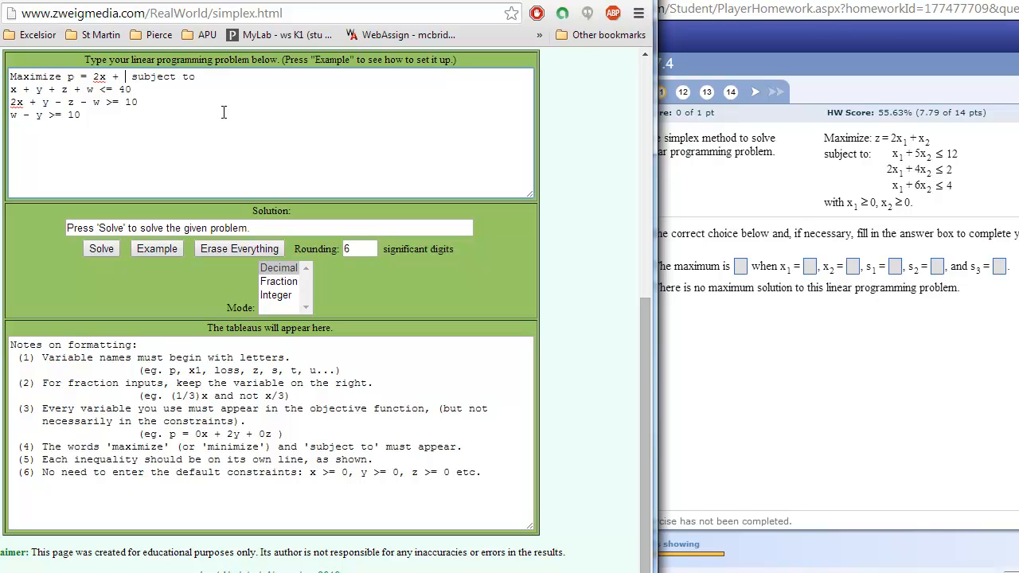
pyautogui.write('y')
# Step: Rewrite the first constraint of the example as "x +5y <= 12"
pyautogui.click(140, 90)
pyautogui.press('BackSpace')
pyautogui.press('BackSpace')
pyautogui.write('12')
pyautogui.press('BackSpace')
pyautogui.press('BackSpace')
pyautogui.press('BackSpace')
pyautogui.press('BackSpace')
pyautogui.press('BackSpace')
pyautogui.press('BackSpace')
pyautogui.press('BackSpace')
pyautogui.press('BackSpace')
pyautogui.press('BackSpace')
pyautogui.press('BackSpace')
pyautogui.press('BackSpace')
pyautogui.write('+5y')
# Step: Rewrite the second constraint of the example as "2x + 4y <= 2"
pyautogui.click(111, 101)
pyautogui.press('BackSpace')
pyautogui.write('<')
pyautogui.press('BackSpace')
pyautogui.press('BackSpace')
pyautogui.write('2x + 4')
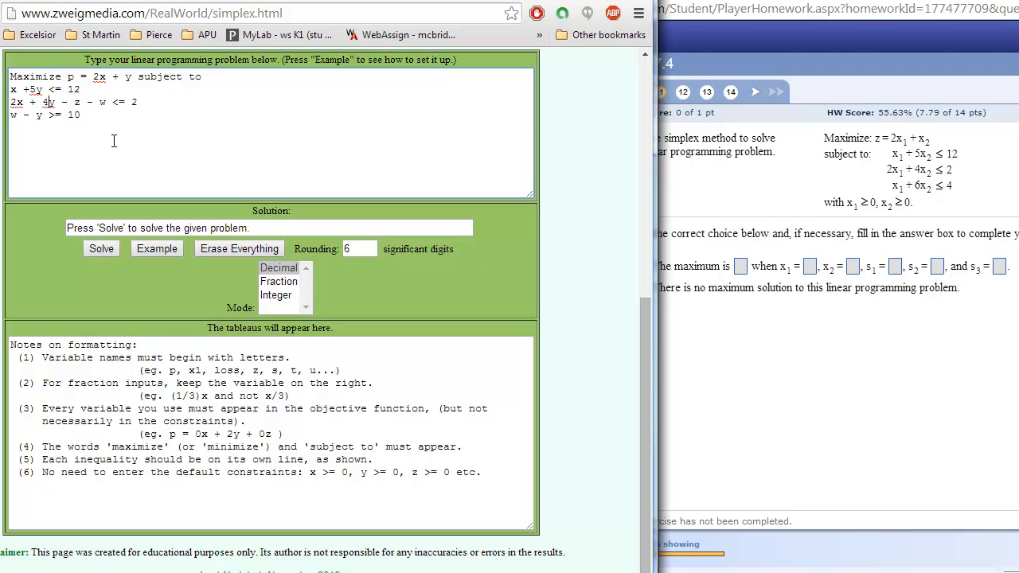
pyautogui.press('Right')
pyautogui.press('Delete')
pyautogui.press('Delete')
pyautogui.press('Delete')
pyautogui.press('Delete')
pyautogui.press('Delete')
pyautogui.press('Delete')
pyautogui.press('Delete')
pyautogui.press('Delete')
# Step: Rewrite the third constraint of the example as "x + 6y <= 4"
pyautogui.press('Down')
pyautogui.press('BackSpace')
pyautogui.write('<')
pyautogui.press('BackSpace')
pyautogui.press('BackSpace')
pyautogui.write('4')
pyautogui.press('BackSpace')
pyautogui.write('x')
pyautogui.press('Delete')
pyautogui.write('+ ')
pyautogui.write('6y <= 4 ')
# Step: Add the non-negativity constraints "x >= 0" and "y >=0" on separate lines below the third constraint
pyautogui.write('x >')
pyautogui.write('=')
pyautogui.write(' 0')
pyautogui.press('Return')
pyautogui.write('y >=0')
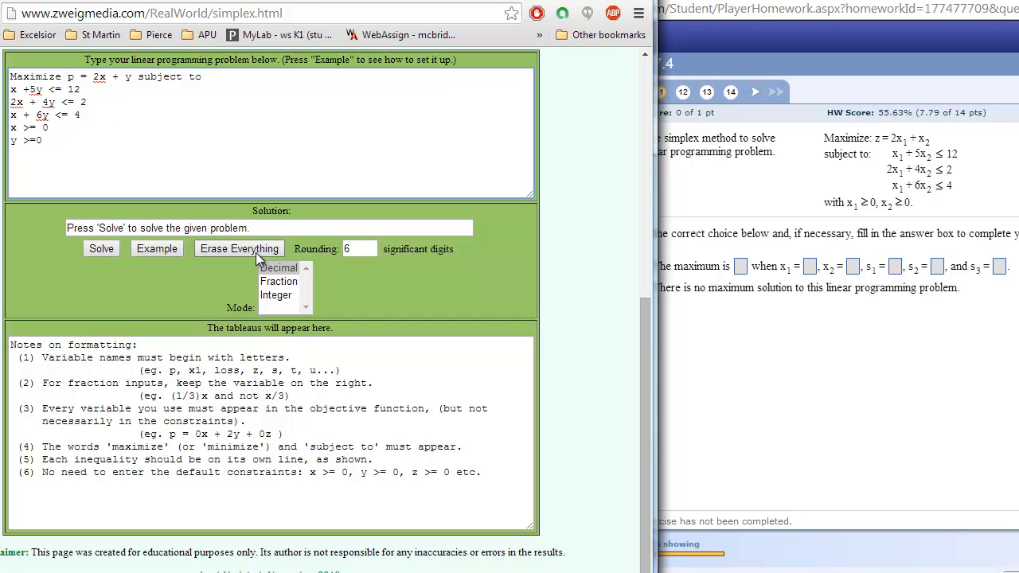
# Step: Solve the linear programming problem, bring up the final tableau and highlight the optimal solution text
pyautogui.click(99, 249)
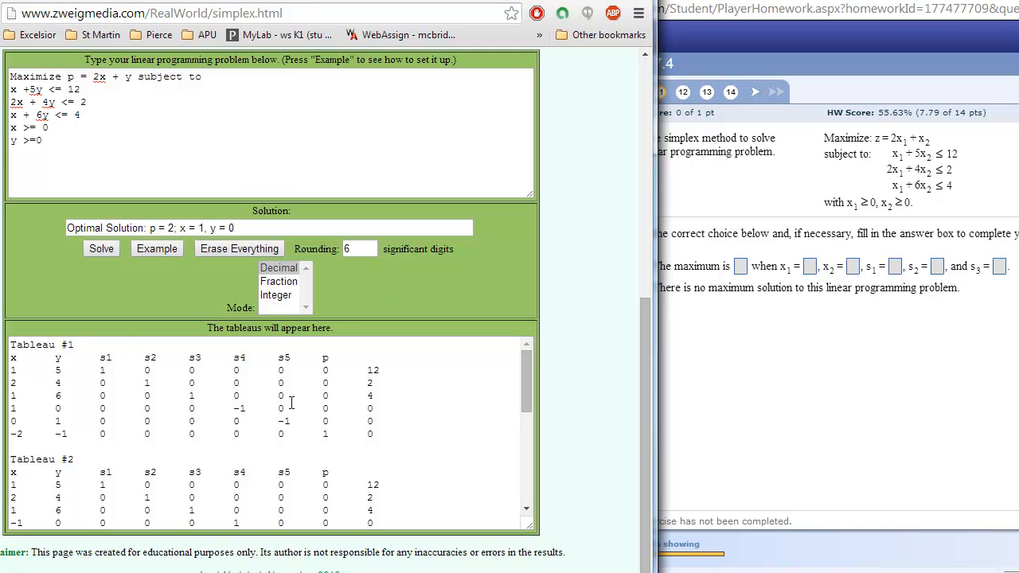
pyautogui.moveTo(525, 375); pyautogui.dragTo(536, 472)
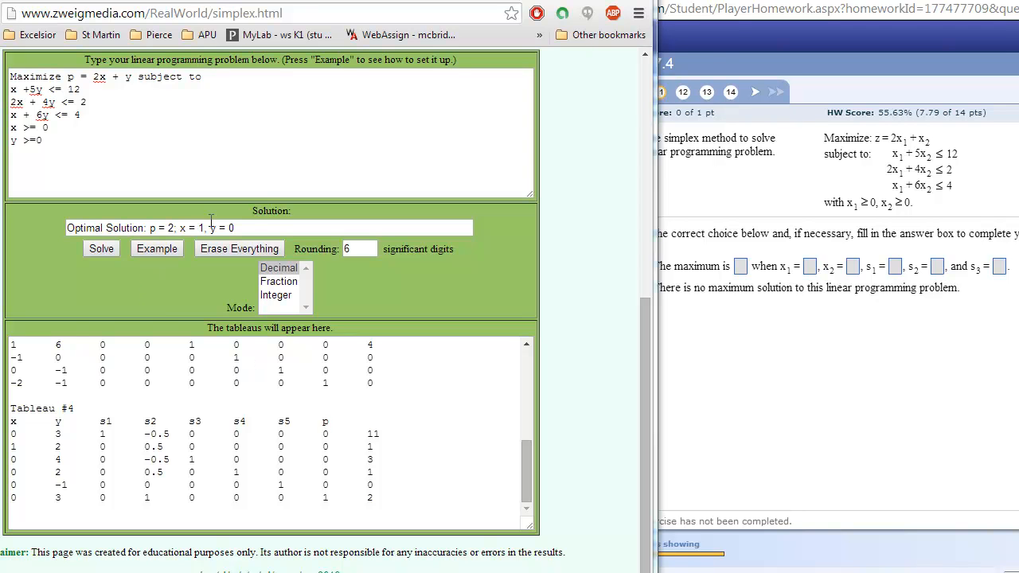
pyautogui.click(251, 229)
pyautogui.moveTo(236, 229); pyautogui.dragTo(48, 230)
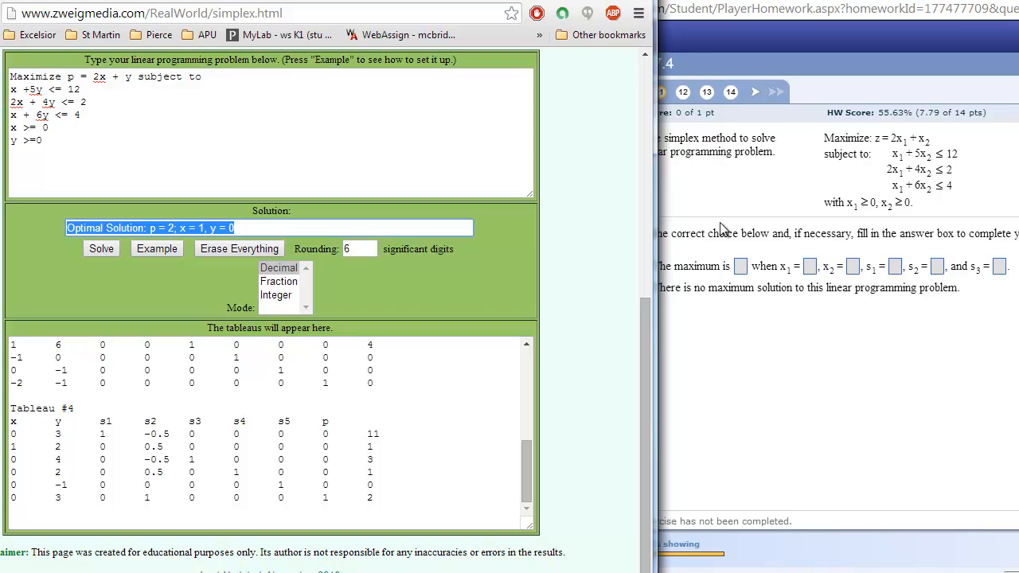
# Step: In homework answer choice A, enter the maximum as 2, with x1 = 1 and x2 = 0
pyautogui.click(741, 270)
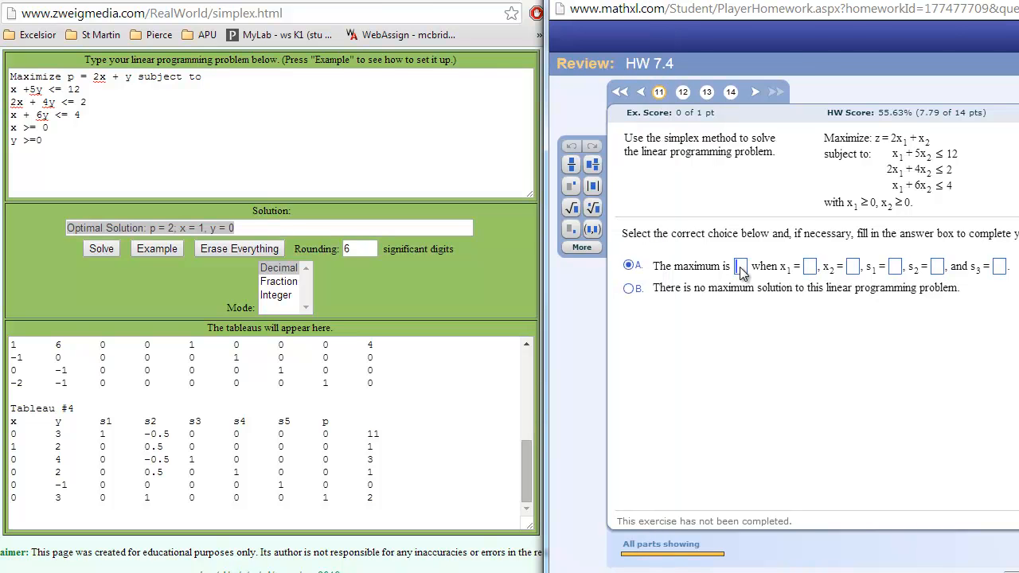
pyautogui.write('2')
pyautogui.click(808, 270)
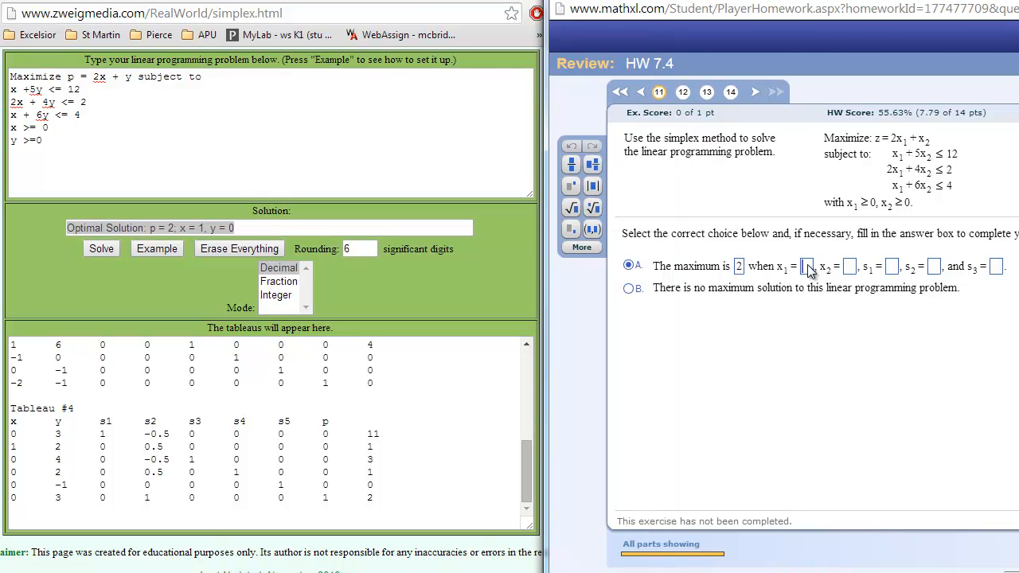
pyautogui.write('1')
pyautogui.click(847, 269)
pyautogui.write('0')
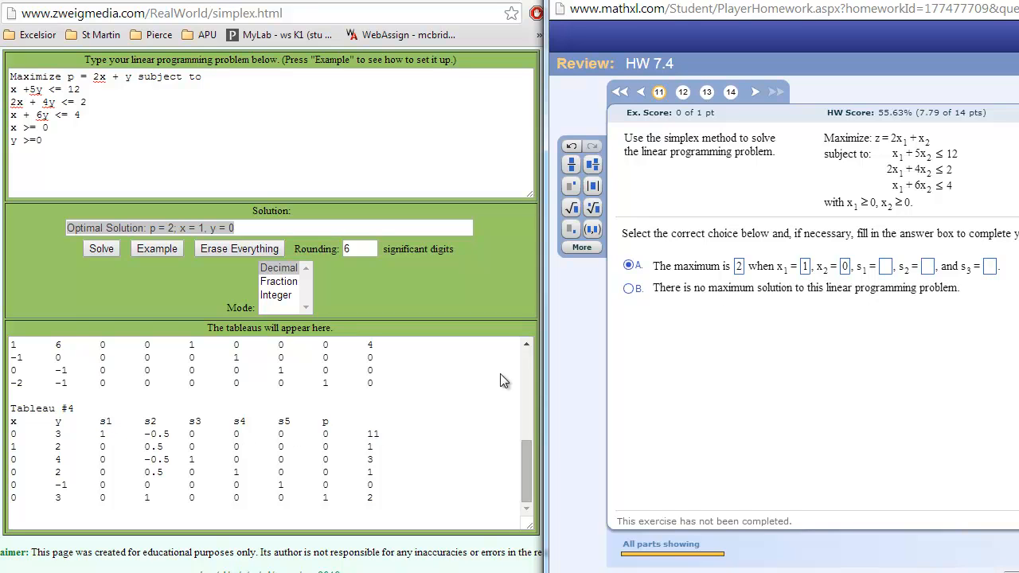
# Step: Fill in the slack variables of answer choice A as s1 = 11, s2 = 0 and s3 = 3
pyautogui.click(884, 269)
pyautogui.write('11')
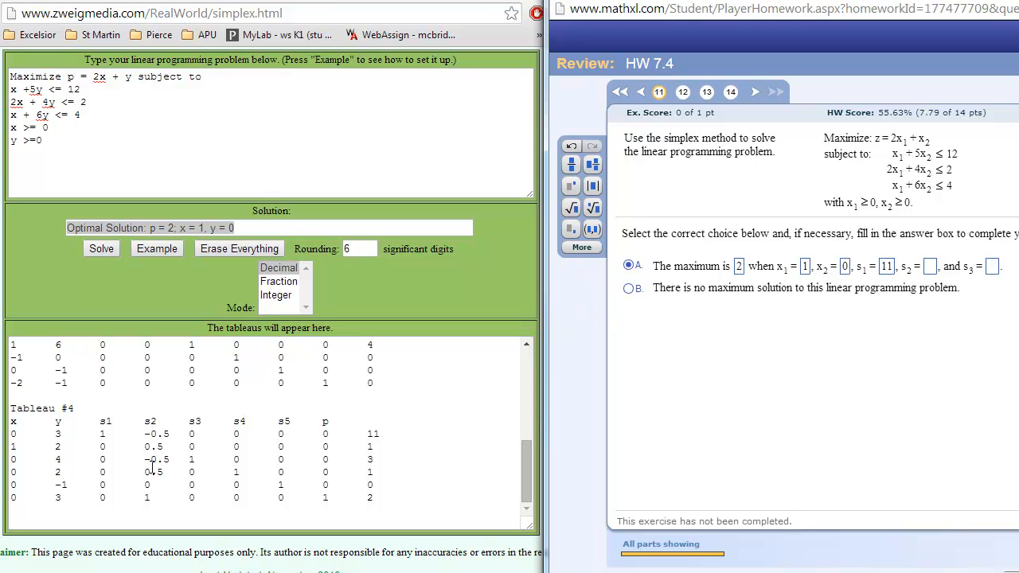
pyautogui.click(933, 268)
pyautogui.write('0')
pyautogui.click(991, 269)
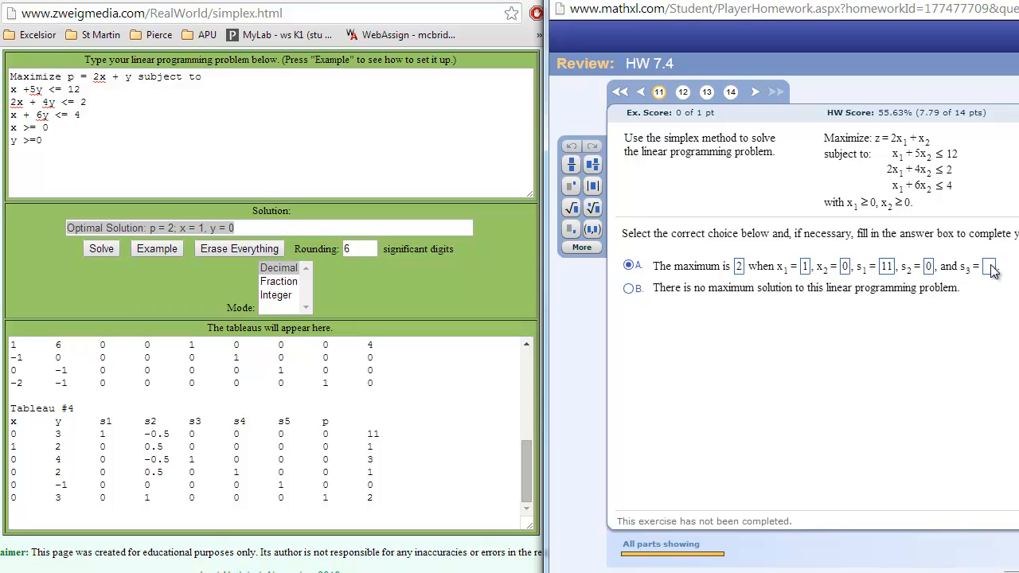
pyautogui.write('3')
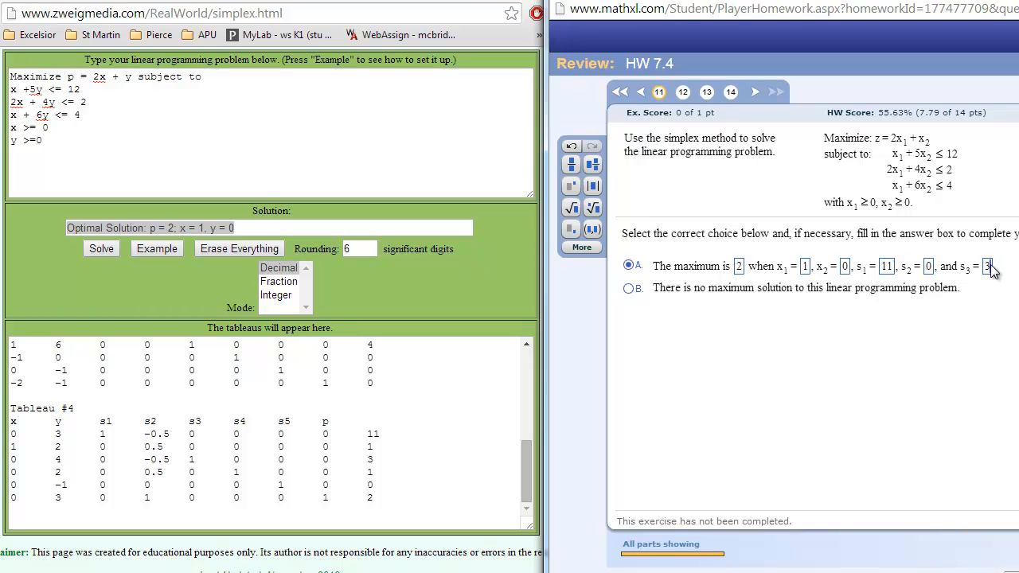